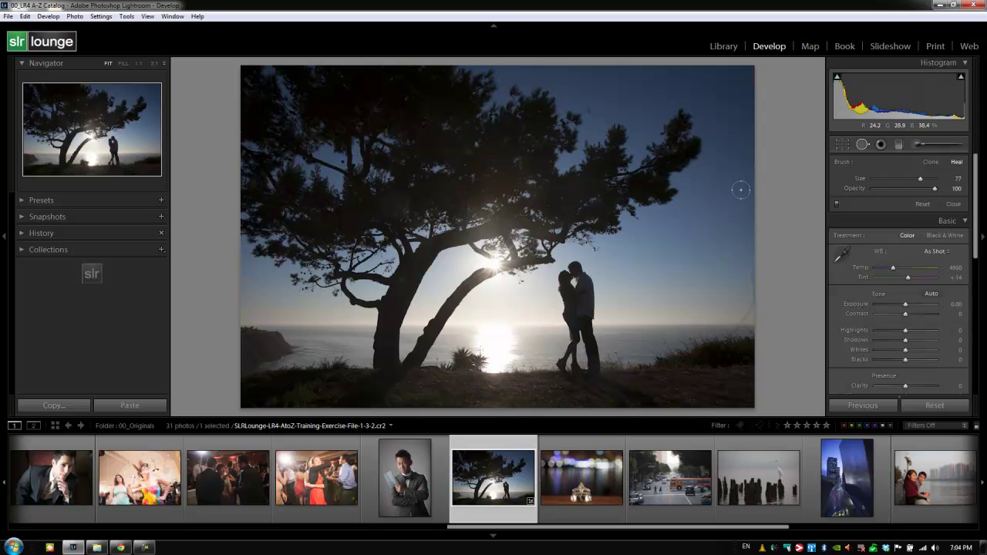
Step: Clone out the dust spot in the sky above the rightmost pine branch with a size 44 spot
click(929, 163)
click(651, 111)
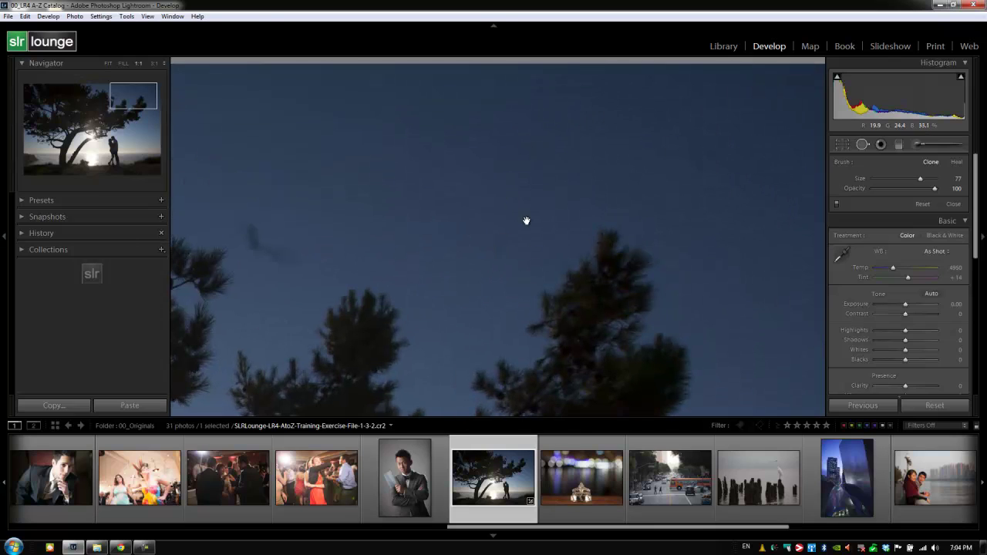
drag(511, 269, 554, 252)
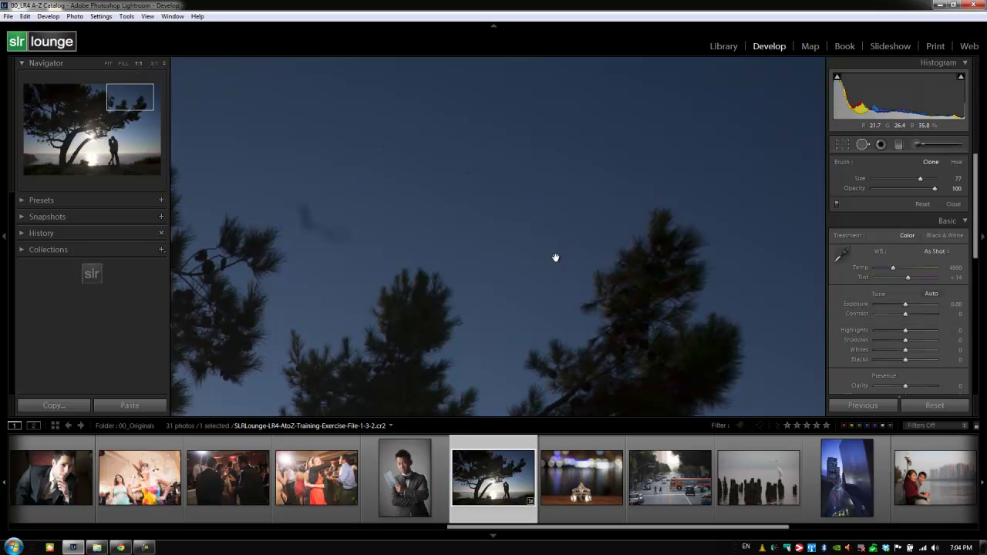
drag(553, 279, 532, 280)
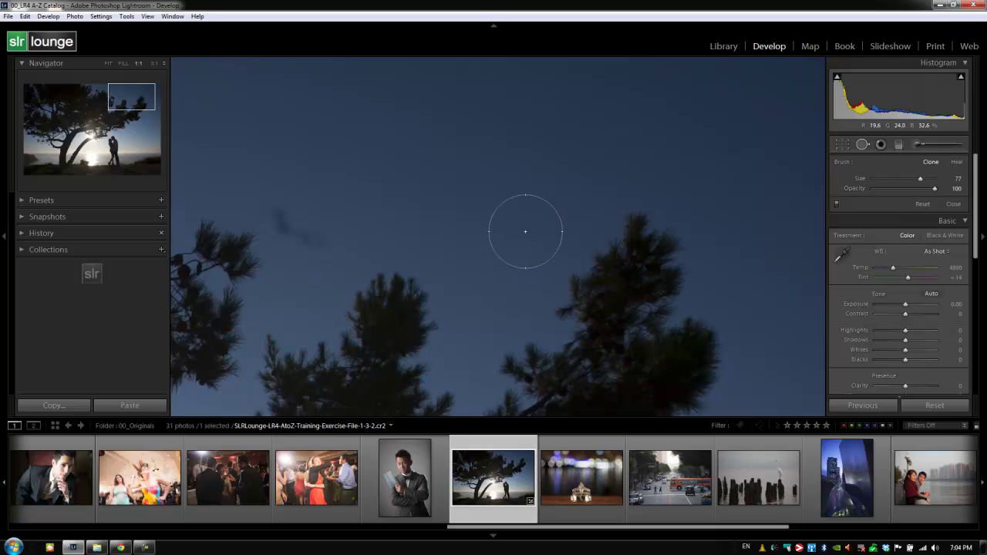
scroll(535, 167, down, 2)
scroll(541, 187, down, 5)
drag(582, 200, 483, 223)
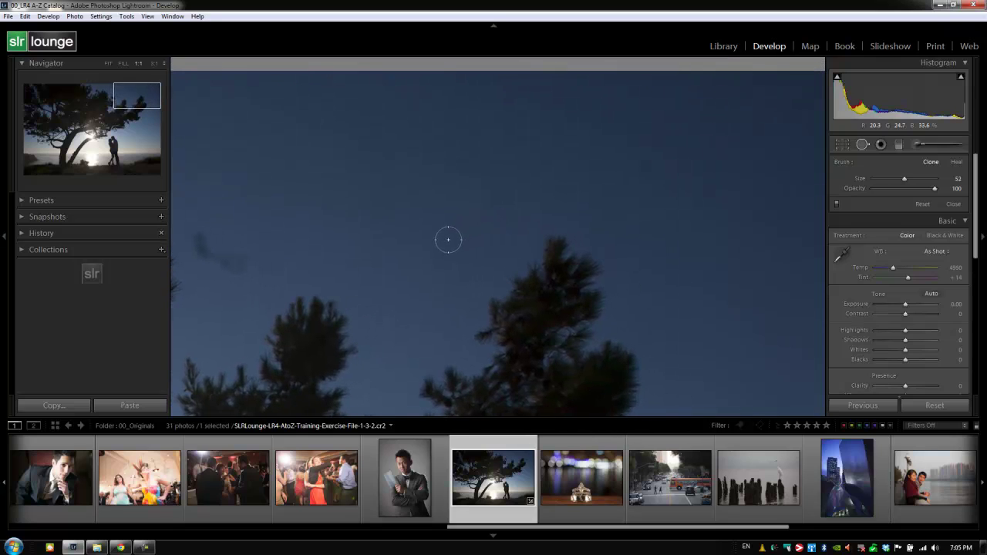
scroll(449, 238, down, 2)
click(445, 254)
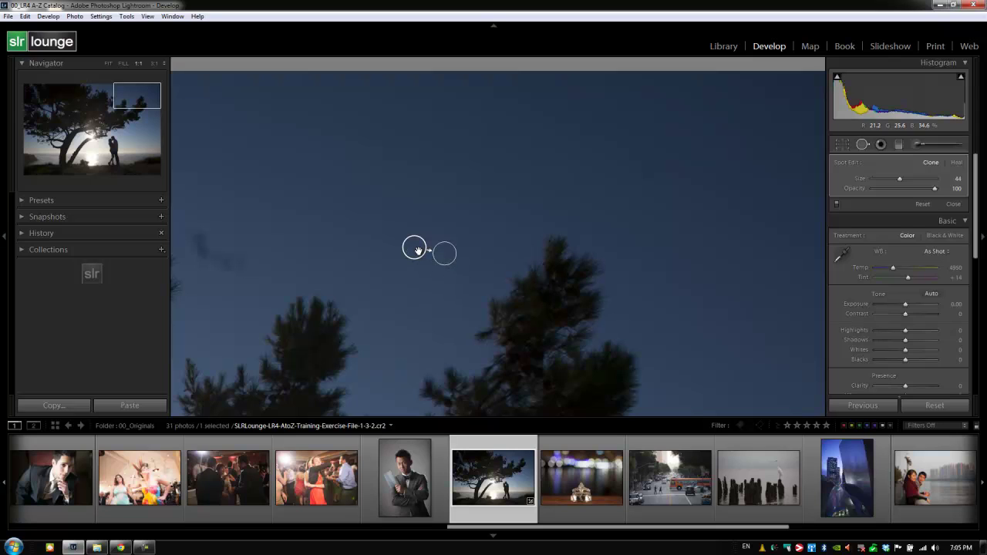
Step: Shrink the clone spot to size 39 and move its source to the clear sky right beside it
drag(414, 248, 518, 277)
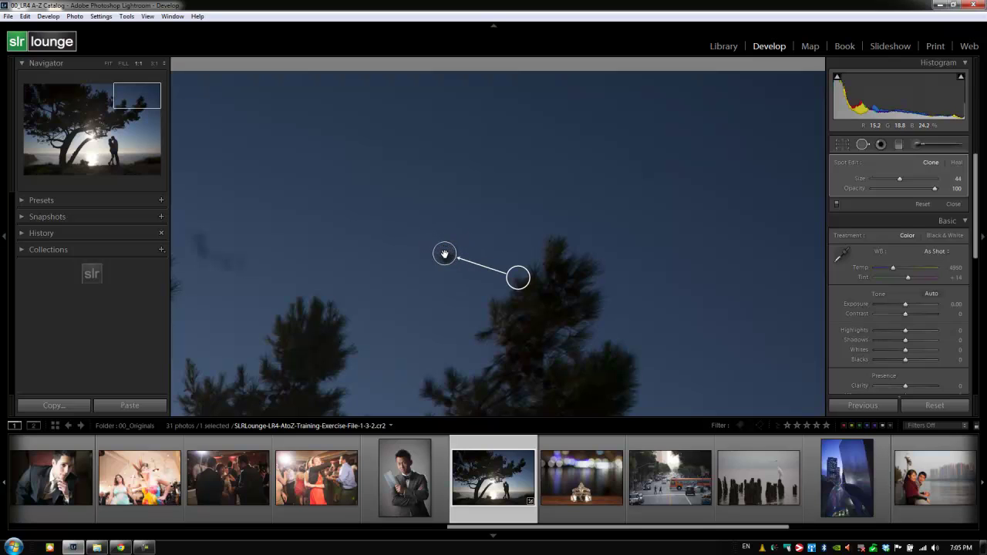
mouse_move(447, 255)
mouse_down()
mouse_move(447, 264)
mouse_move(452, 242)
mouse_move(446, 280)
mouse_move(456, 223)
mouse_move(445, 255)
mouse_up()
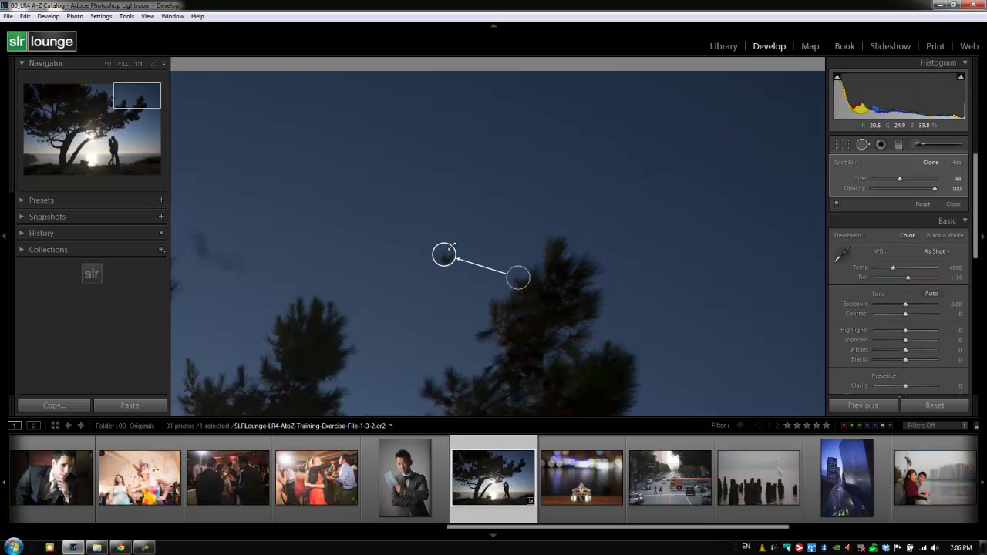
mouse_move(450, 245)
mouse_down()
mouse_move(474, 227)
mouse_move(452, 247)
mouse_up()
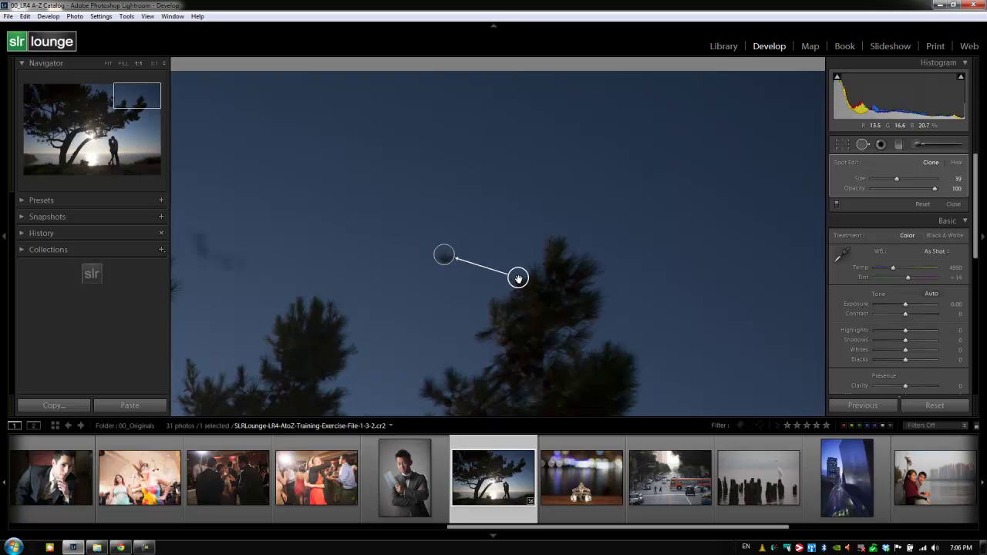
drag(518, 278, 471, 258)
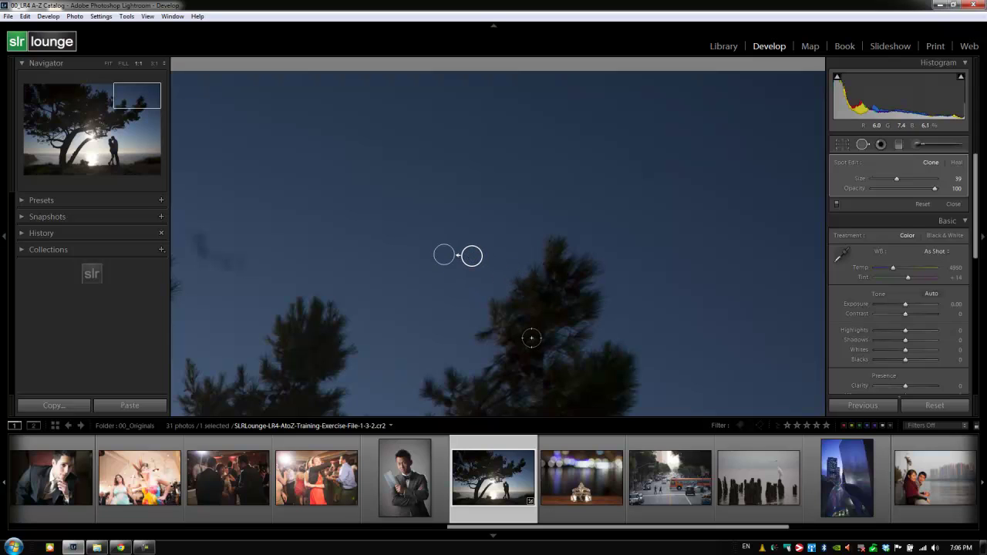
Step: Clone out another dust spot near the upper right corner of the sky at size 39
mouse_move(666, 223)
mouse_down()
mouse_move(589, 271)
mouse_move(538, 261)
mouse_up()
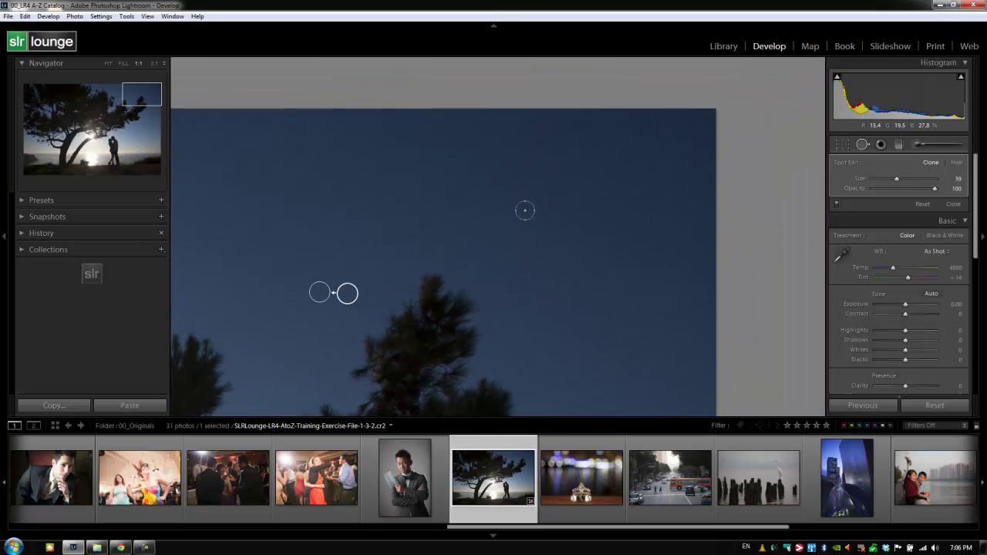
click(524, 210)
Step: Heal the dark smudge in the sky above the pine tops with a size 77 spot, and close the Spot Removal tool
drag(633, 260, 770, 260)
drag(412, 297, 498, 300)
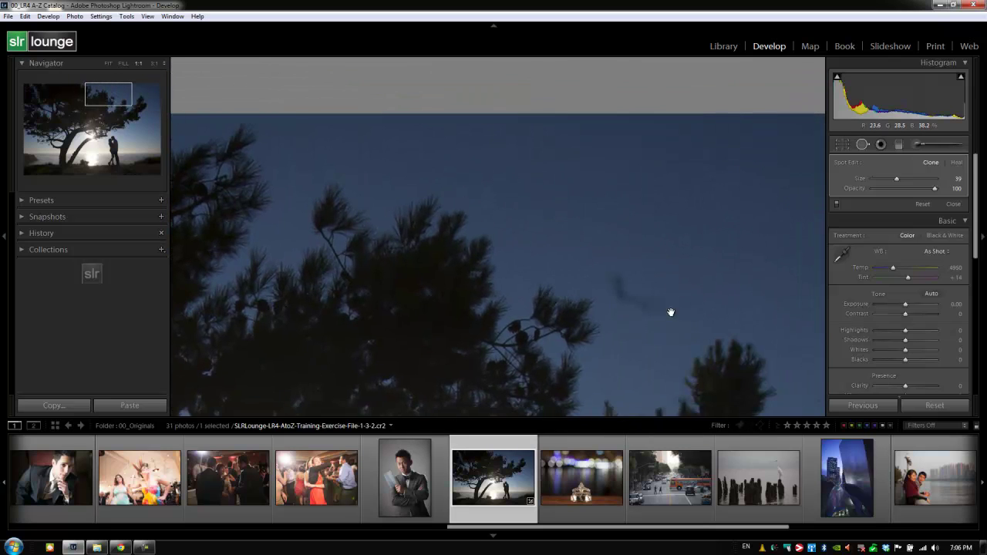
drag(671, 312, 522, 330)
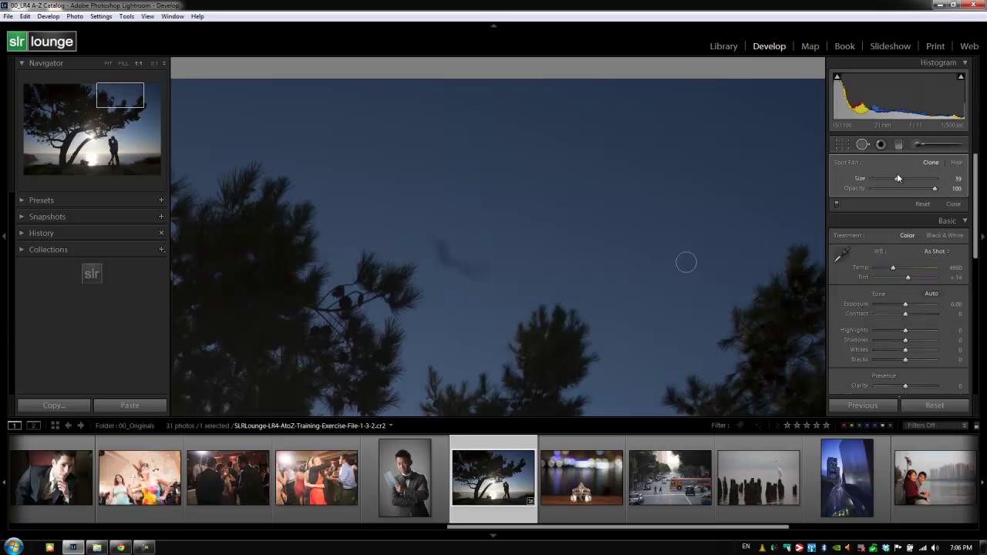
click(956, 162)
scroll(491, 236, up, 6)
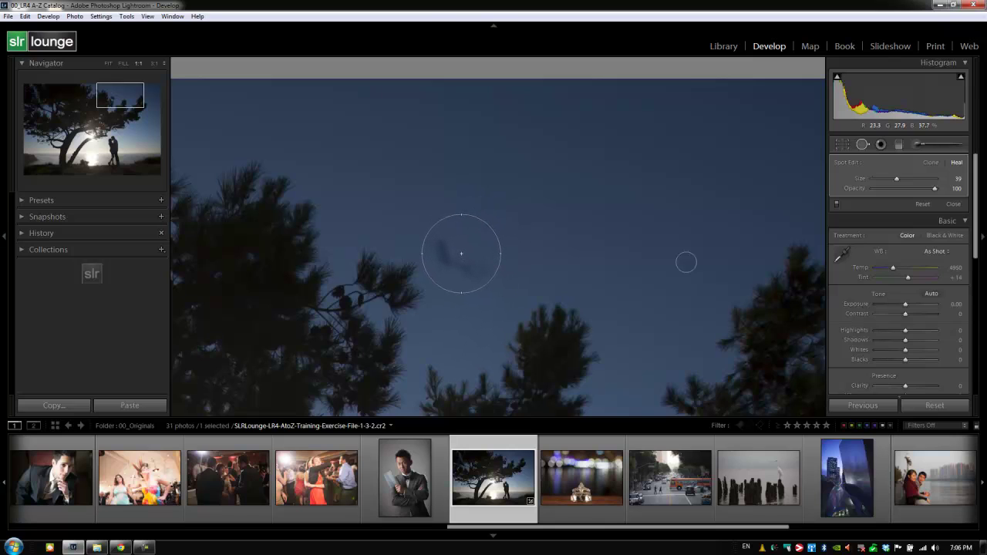
click(461, 253)
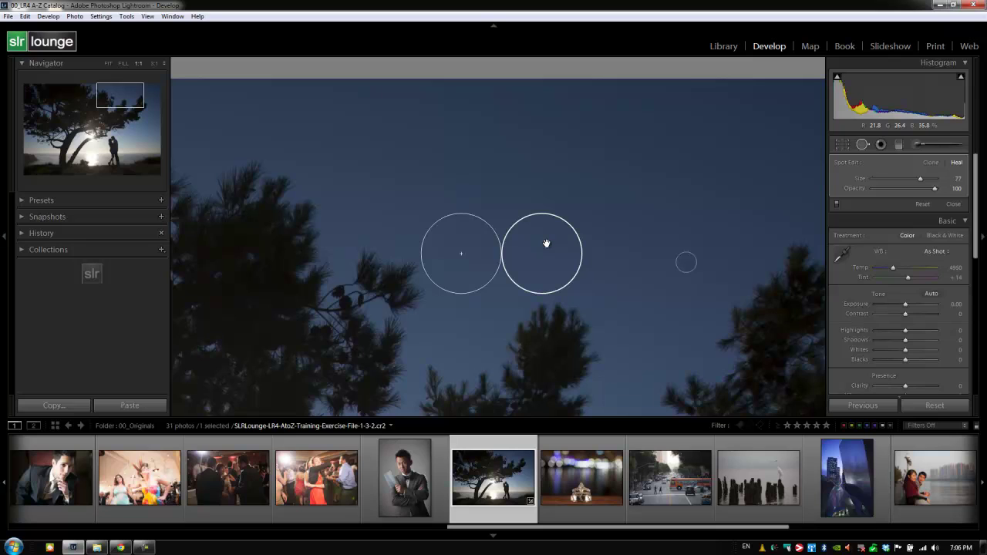
mouse_move(547, 245)
mouse_down()
mouse_move(543, 290)
mouse_move(533, 251)
mouse_move(538, 238)
mouse_move(545, 246)
mouse_up()
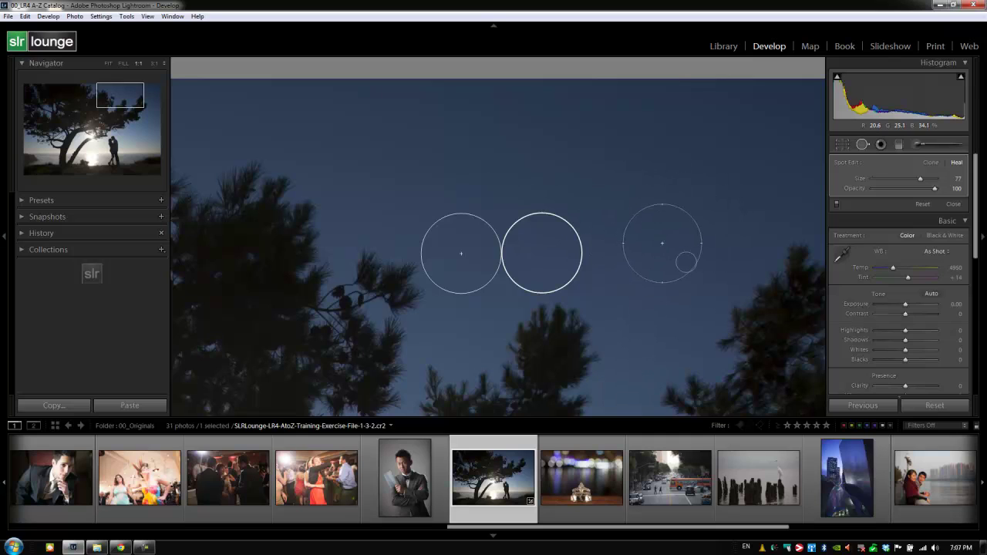
key(q)
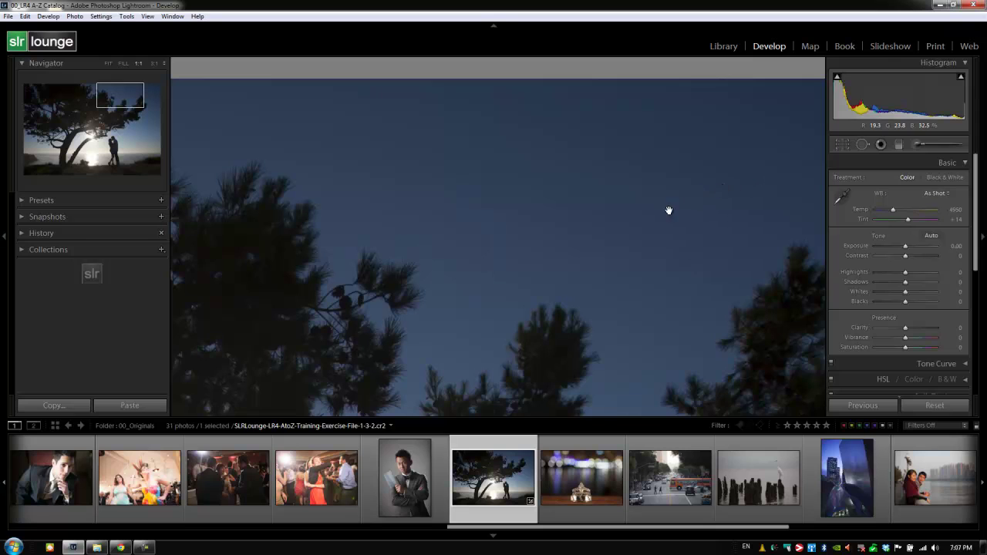
click(603, 280)
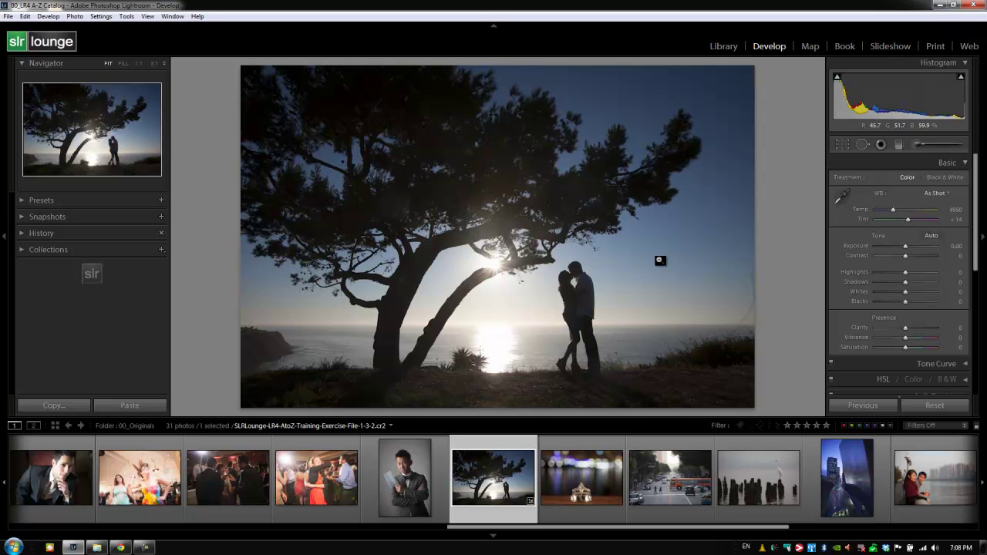
Step: Try to heal the dark streak at the photo's right edge with a size 89 spot sampled beside the couple, and inspect the patch
click(748, 314)
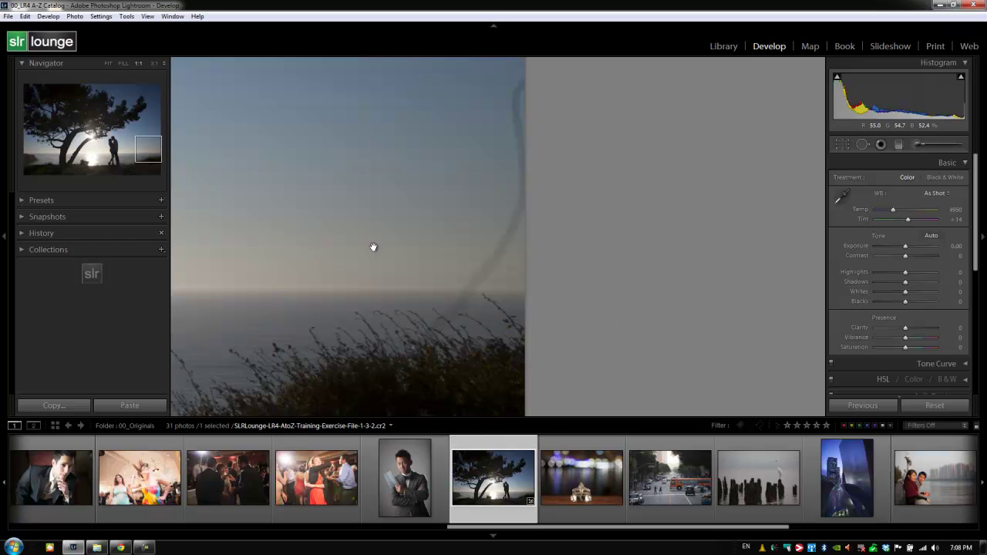
click(862, 145)
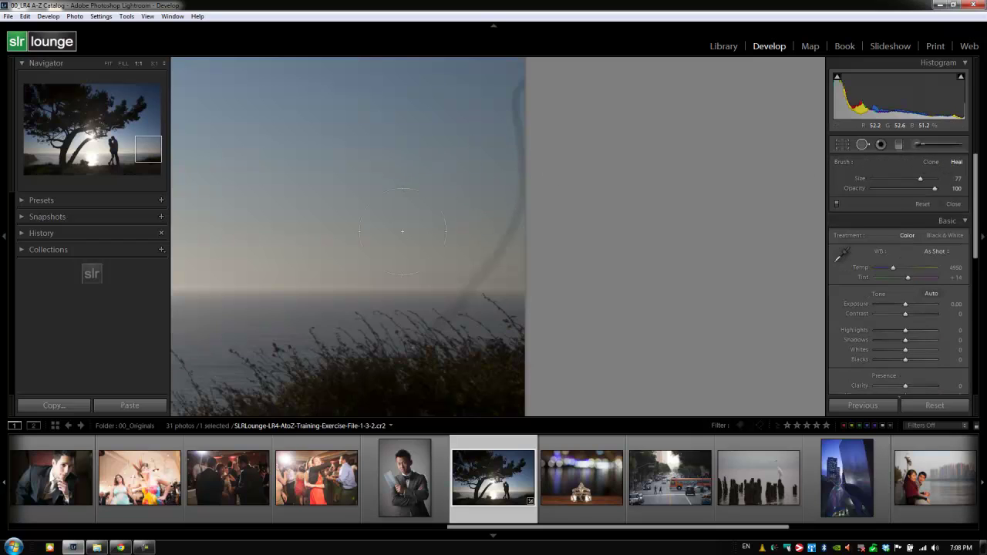
scroll(408, 231, up, 4)
scroll(446, 232, up, 4)
scroll(469, 219, up, 2)
key(z)
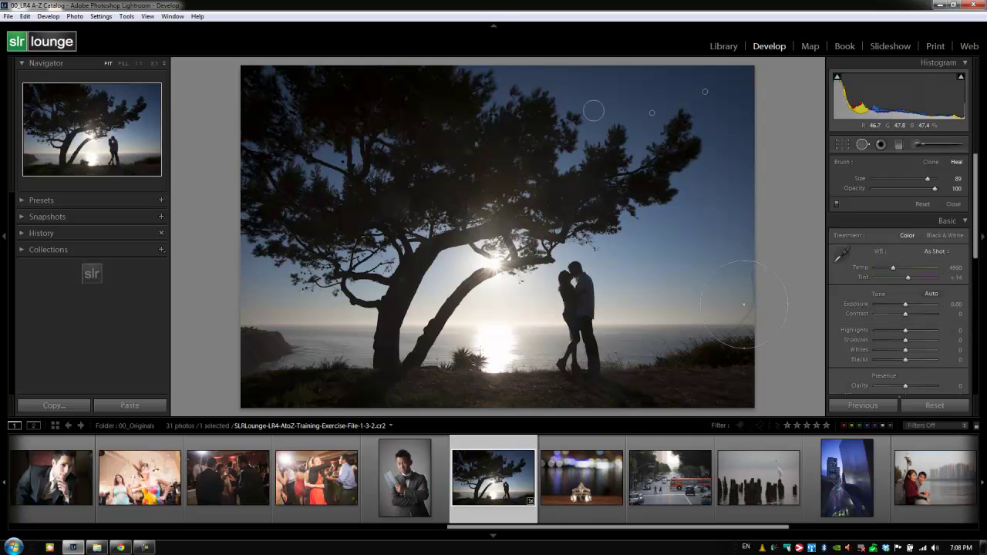
click(745, 318)
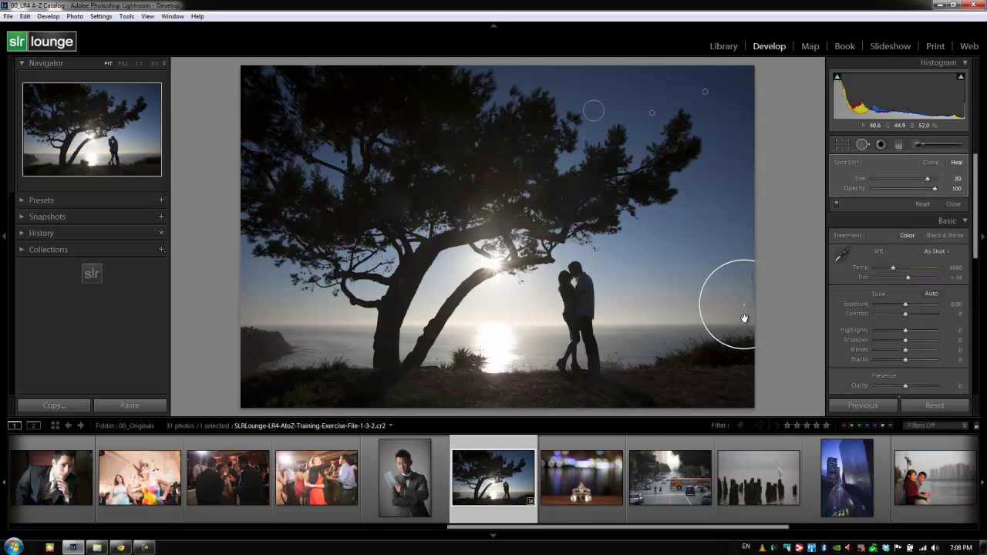
drag(644, 269, 652, 316)
key(Escape)
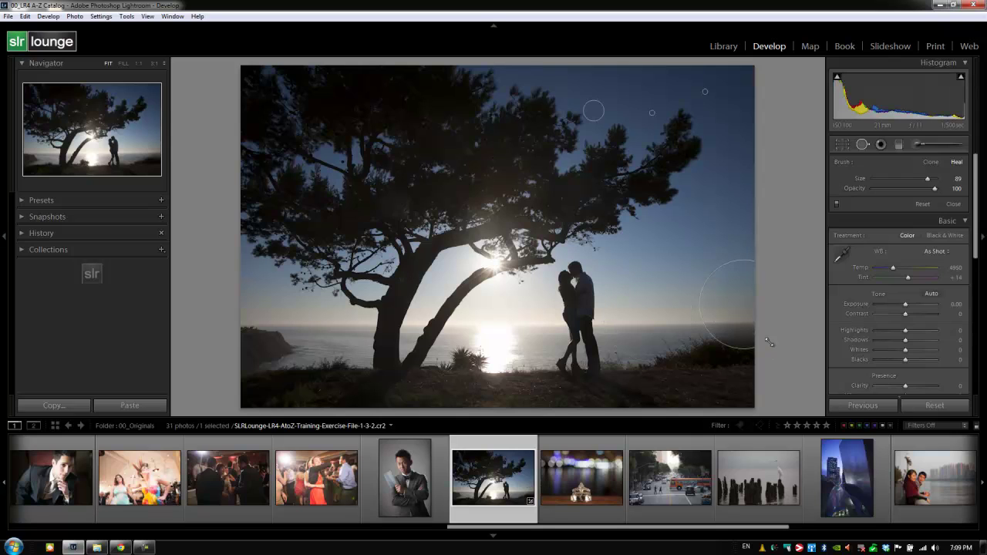
key(q)
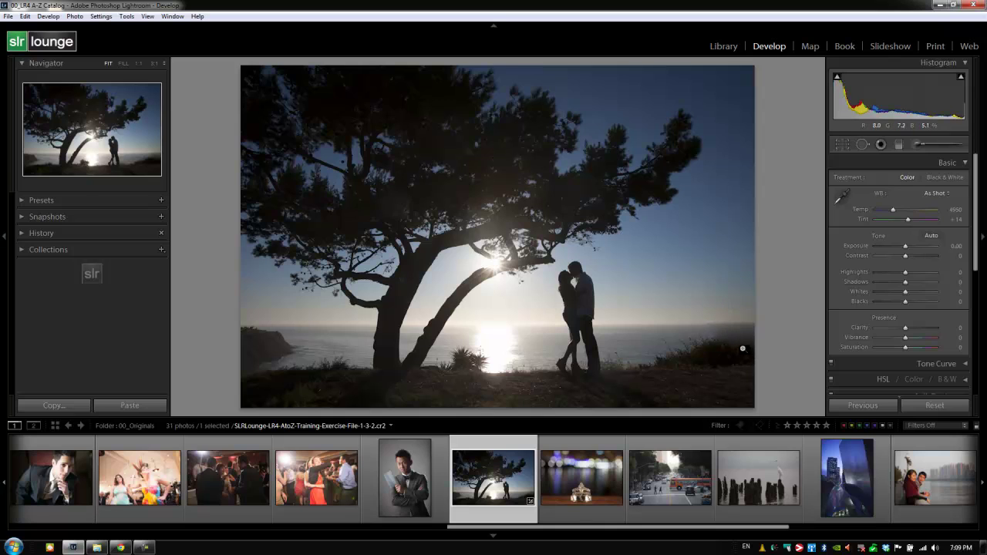
click(747, 354)
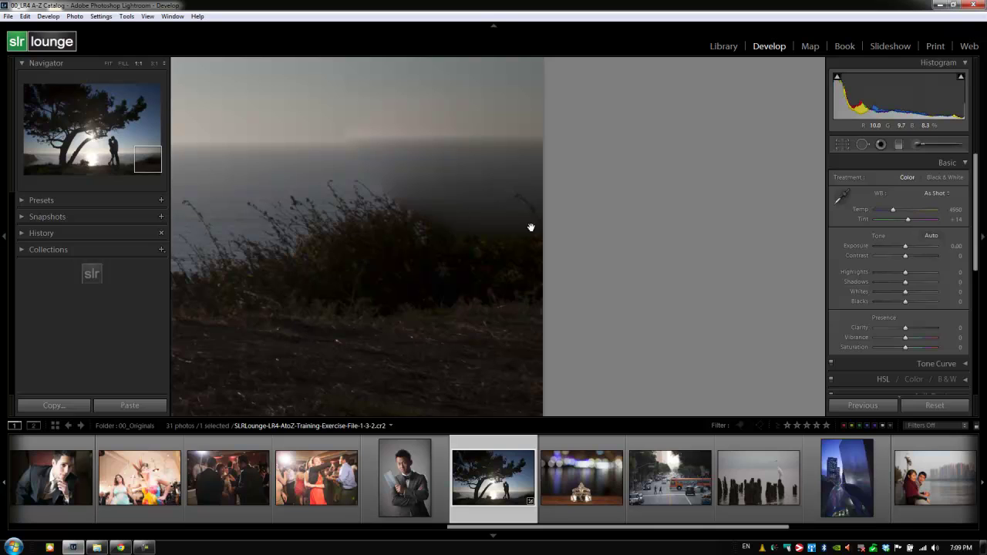
click(389, 236)
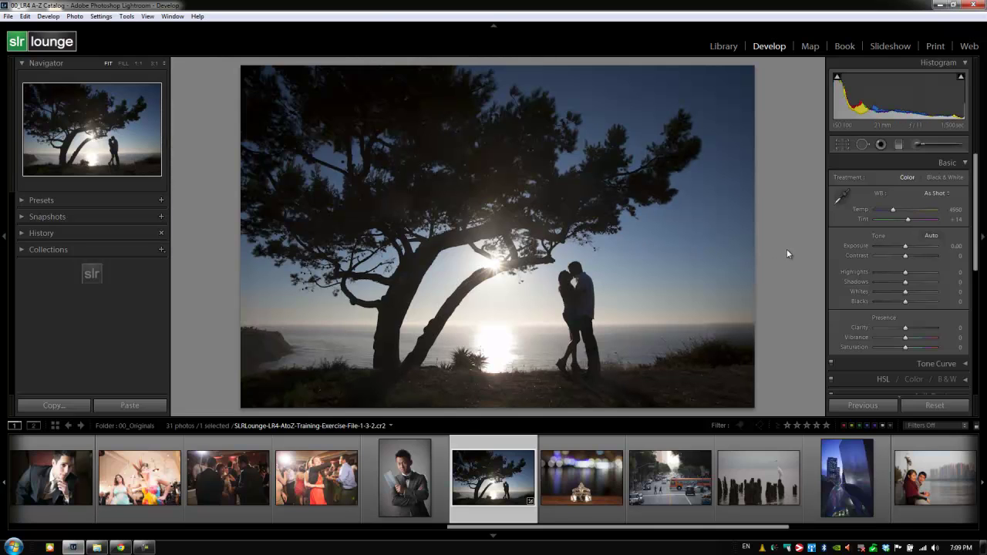
Step: Delete the large heal spot over the horizon and bush at the photo's right edge
key(q)
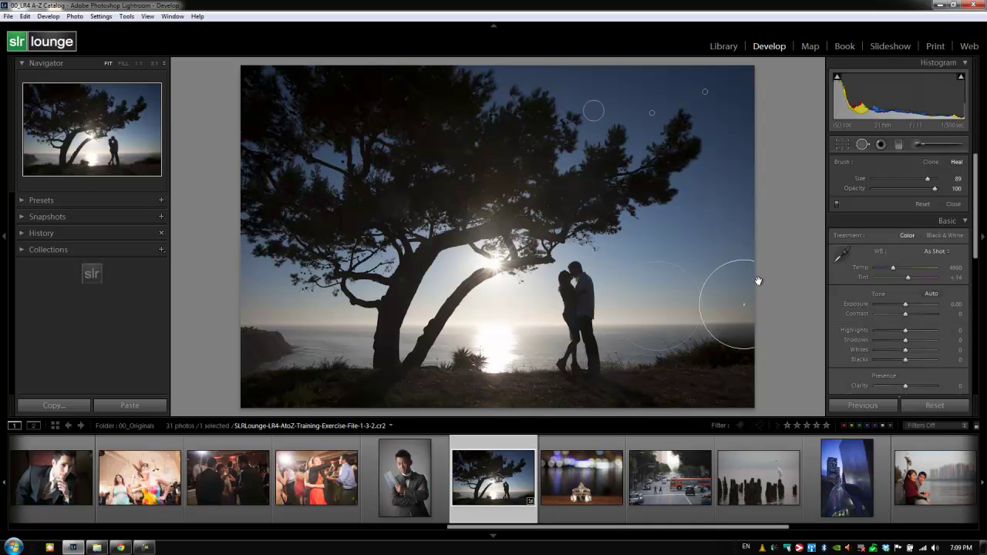
click(737, 283)
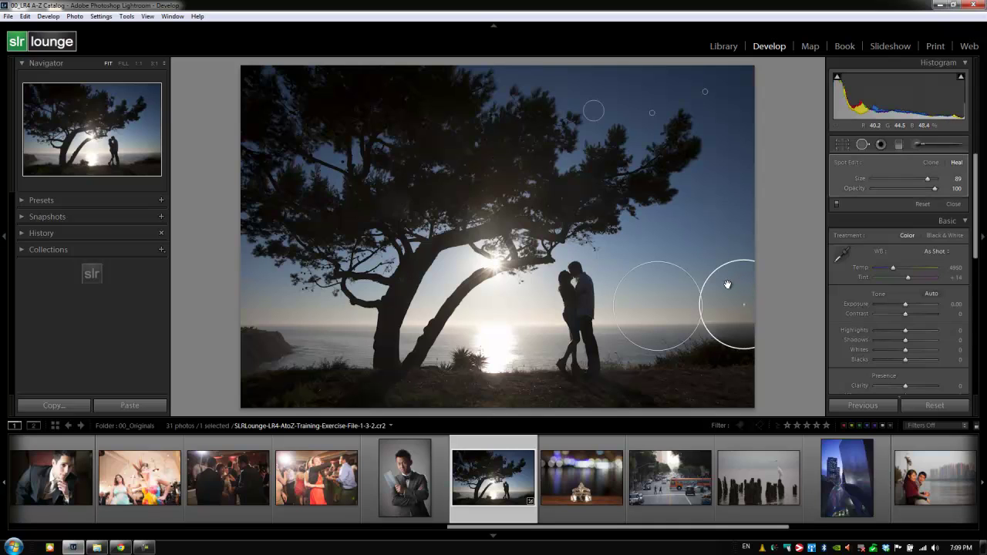
key(Delete)
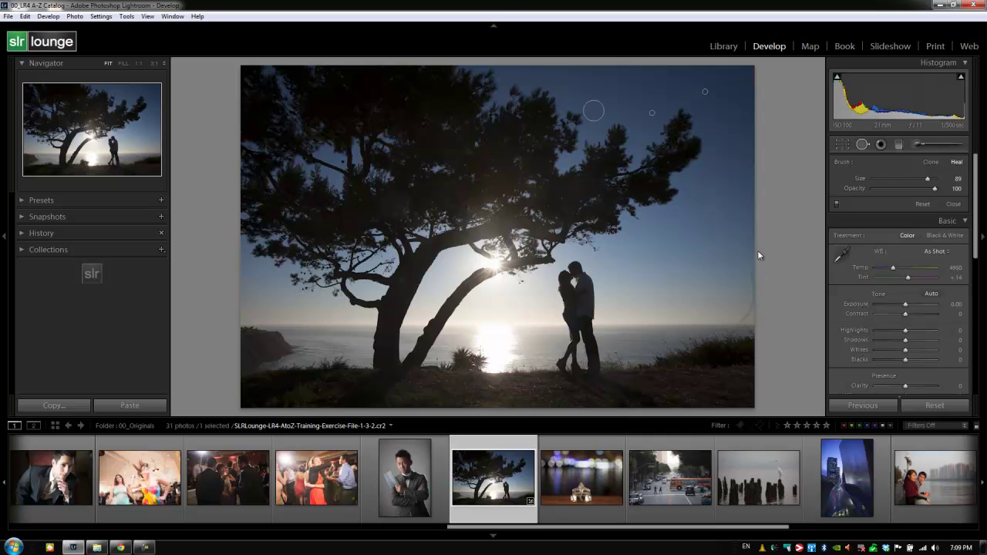
Step: Adjust the heal brush size and reset all spot corrections on the silhouette photo
key(bracketleft)
key(bracketleft)
key(bracketleft)
mouse_move(906, 183)
mouse_down()
mouse_move(895, 179)
mouse_move(921, 180)
mouse_up()
click(923, 204)
Step: Open the portrait SLRLounge-LR4-AtoZ-Training-Exercise-File-1-7.cr2 from the Library grid in the Develop module for a close look at the woman's skin
key(e)
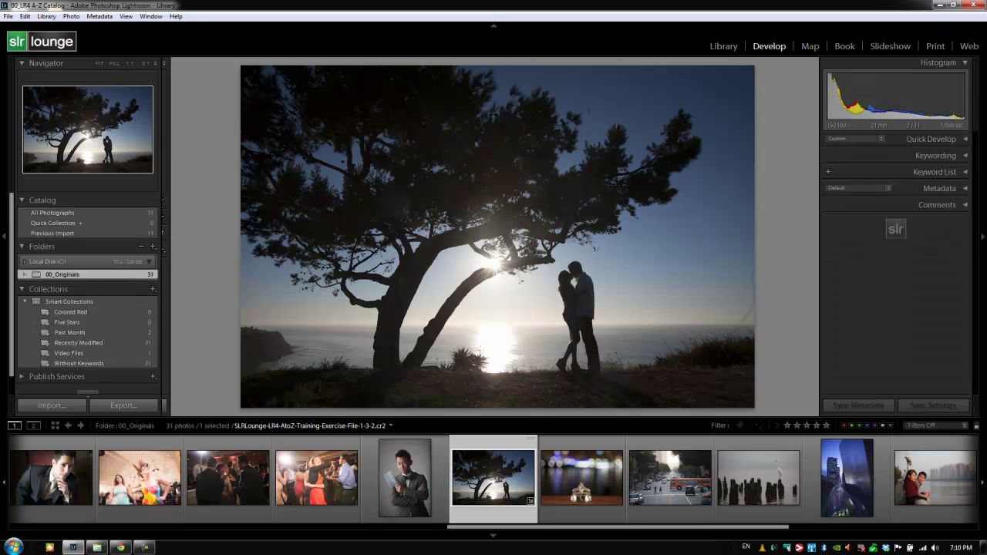
key(g)
scroll(571, 250, up, 5)
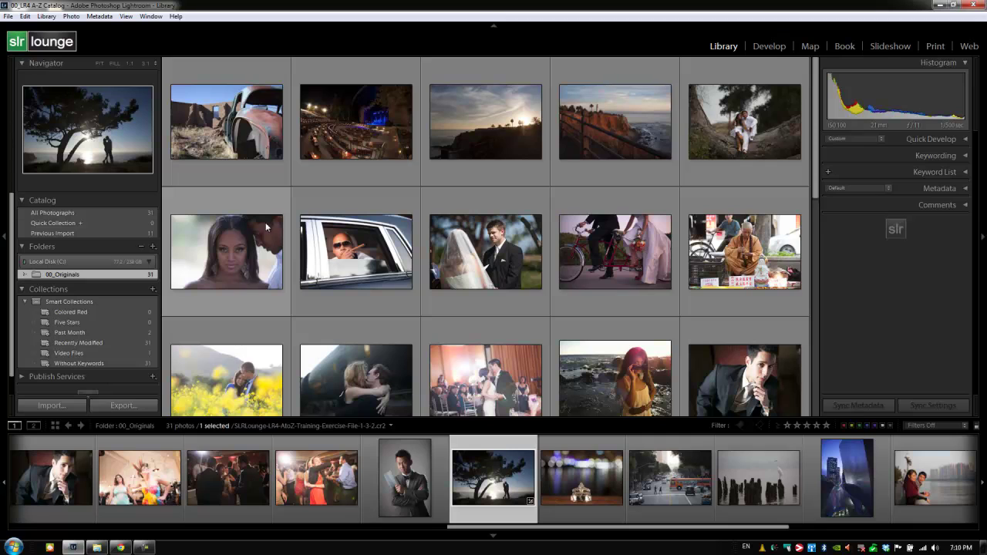
click(231, 242)
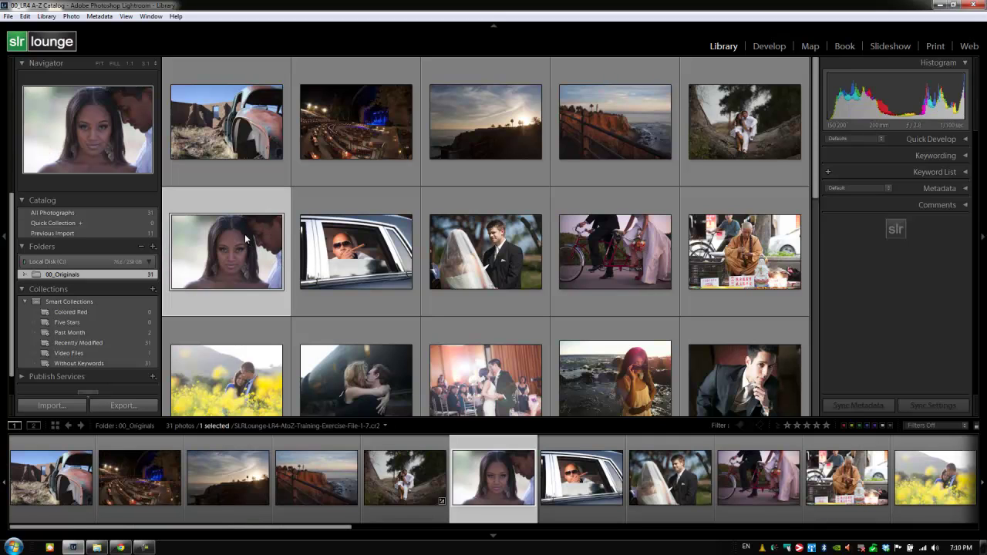
key(d)
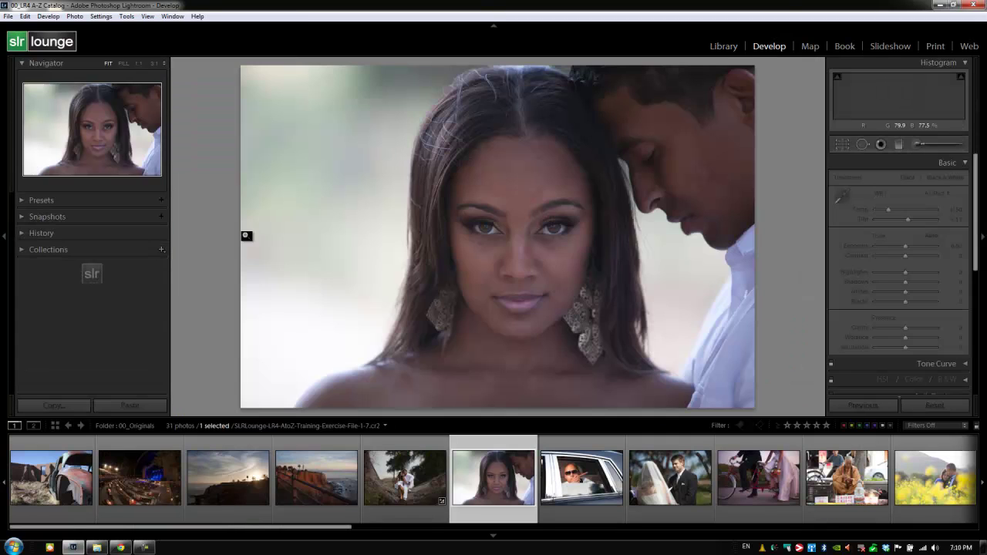
click(493, 165)
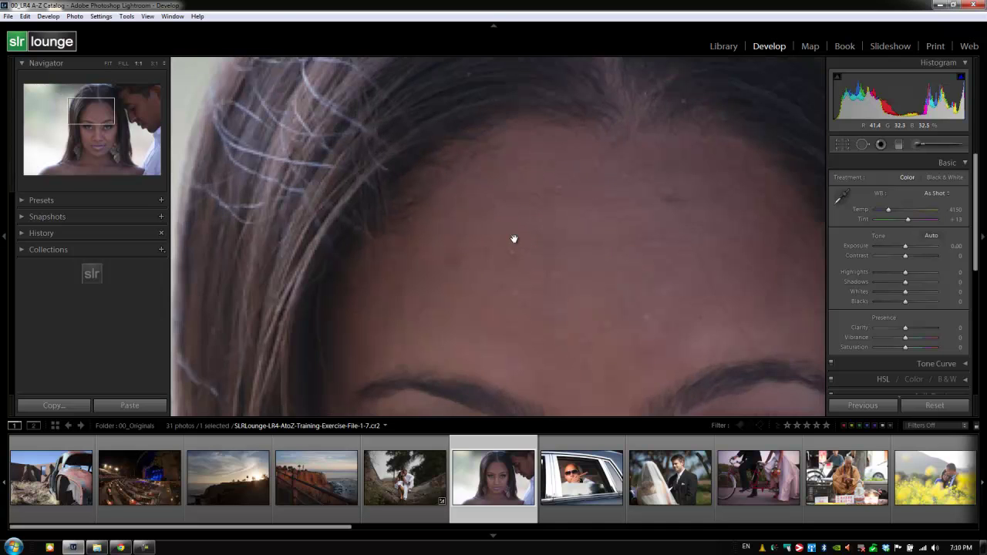
drag(530, 256, 514, 242)
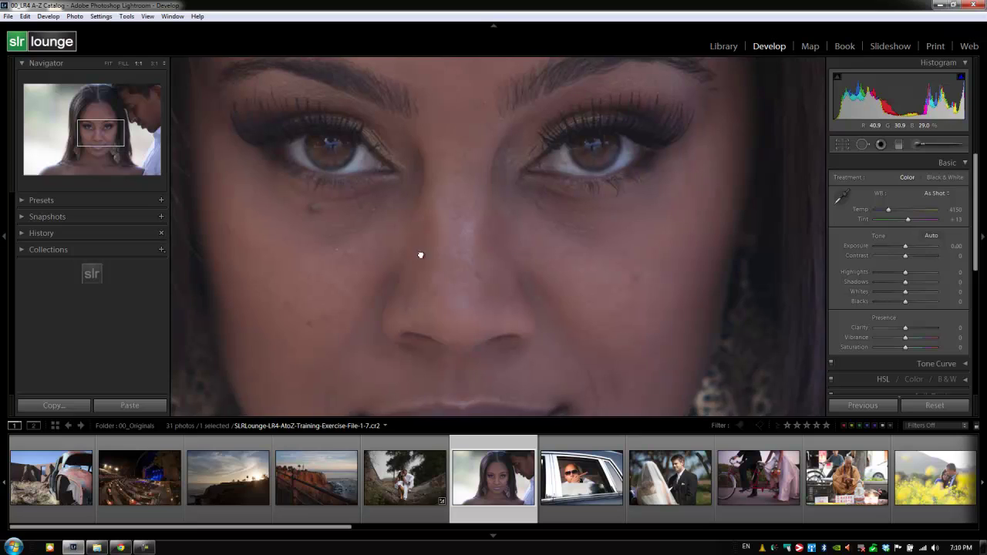
drag(421, 254, 442, 247)
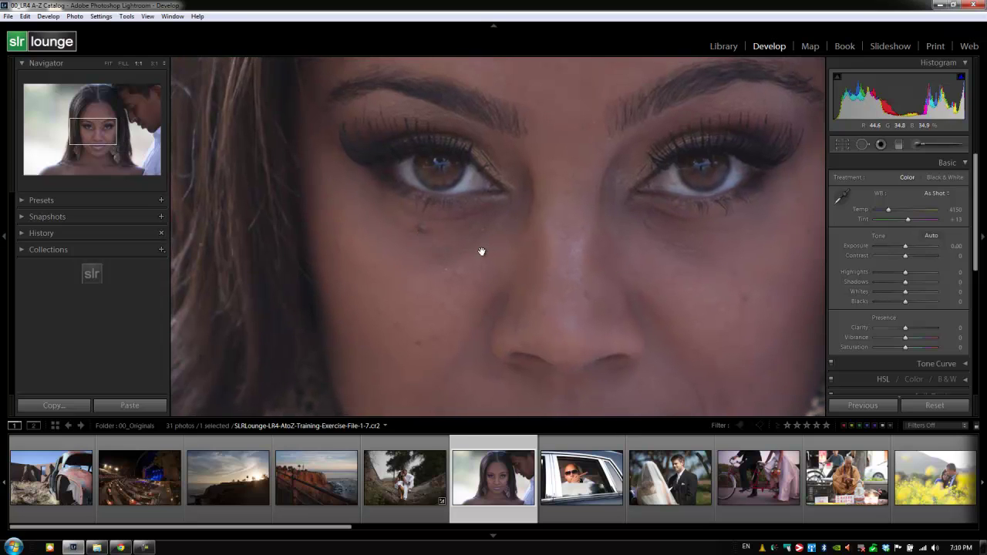
Step: Clone over the mole under the eye at the photo's left with a size 37 spot, sampling the skin just left of it
click(858, 147)
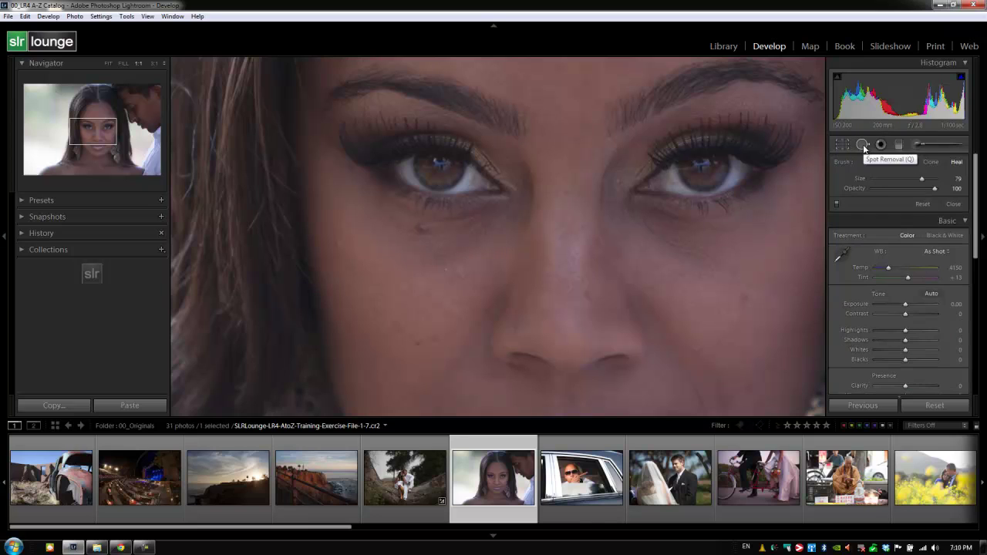
click(931, 162)
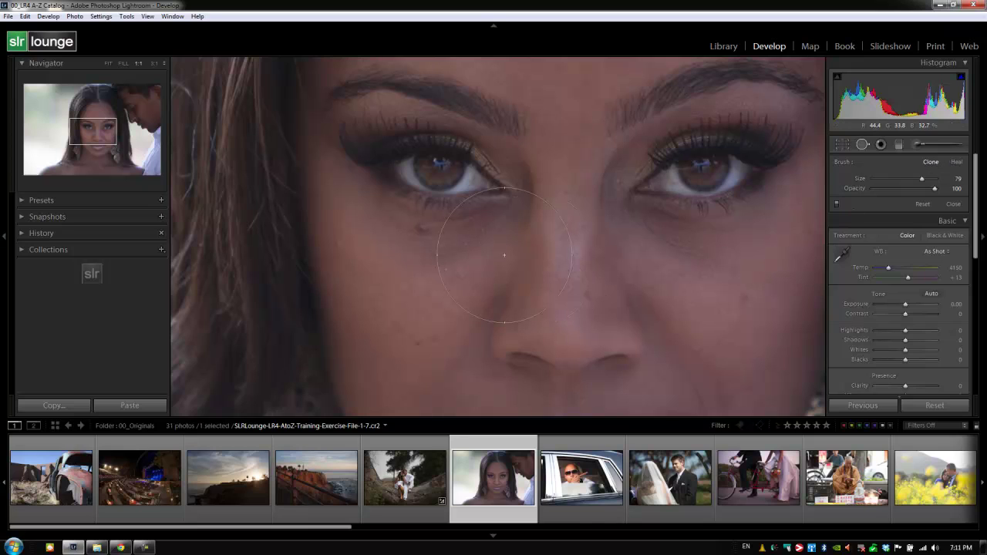
scroll(426, 232, down, 5)
scroll(424, 229, down, 10)
click(421, 229)
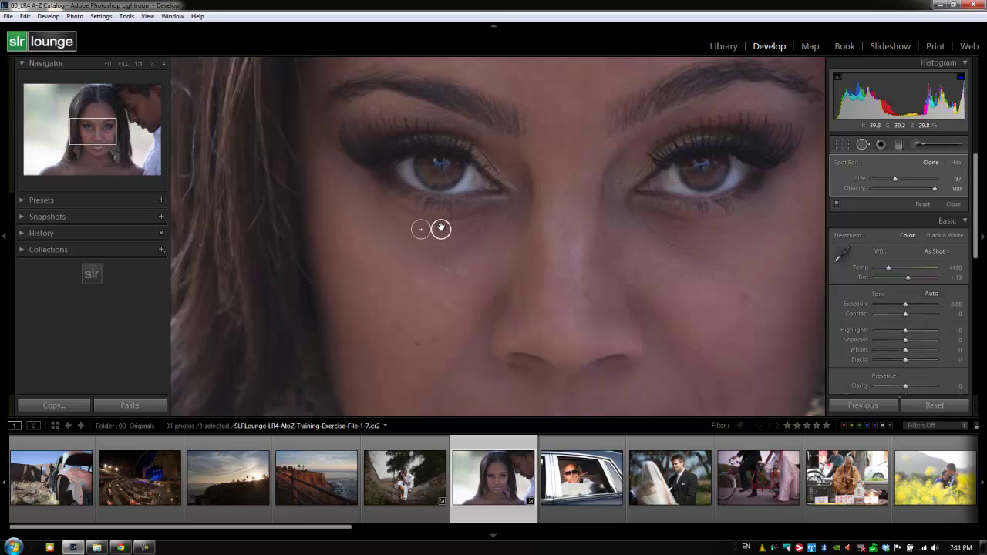
drag(442, 229, 401, 229)
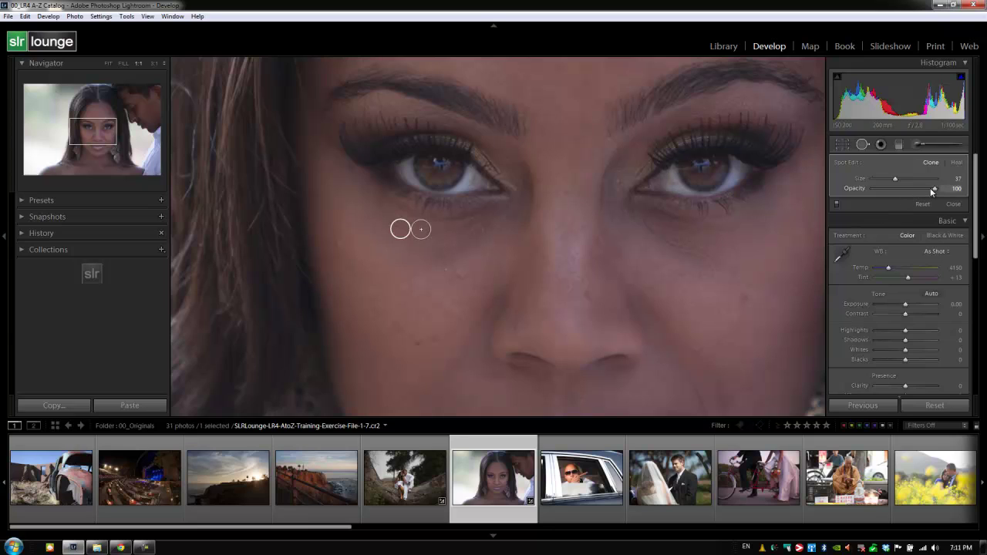
Step: Lower the clone spot's opacity to 34, close Spot Removal and compare the portrait before and after
drag(934, 189, 894, 191)
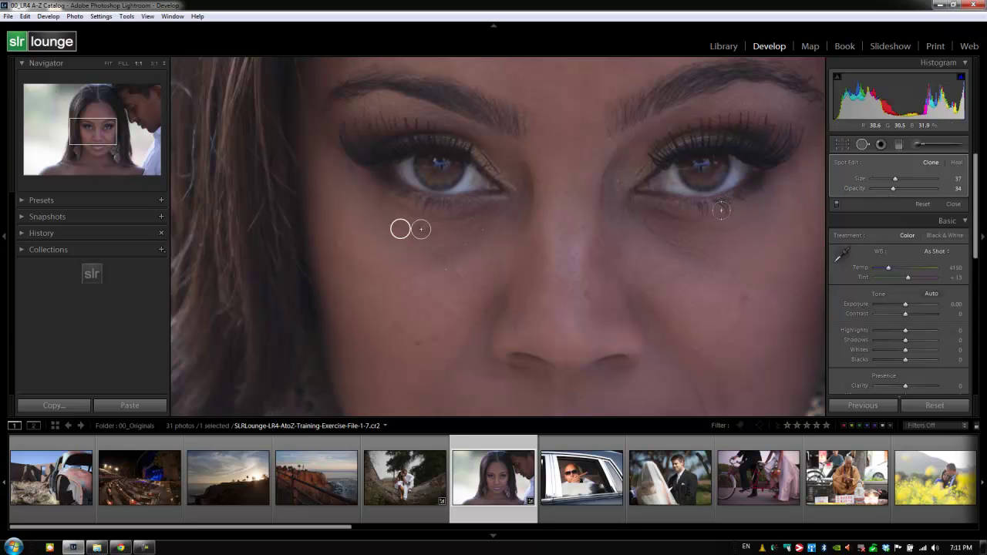
click(861, 145)
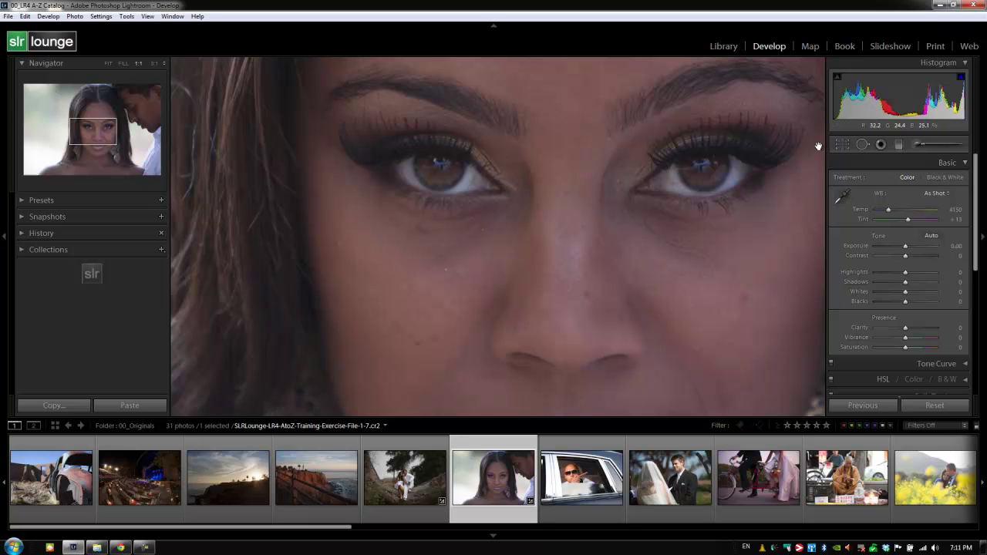
key(backslash)
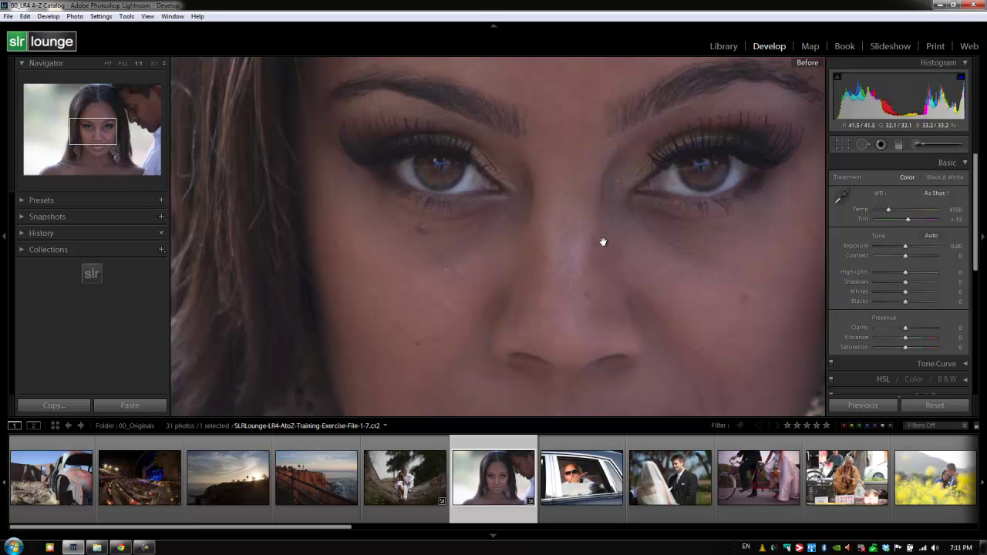
key(backslash)
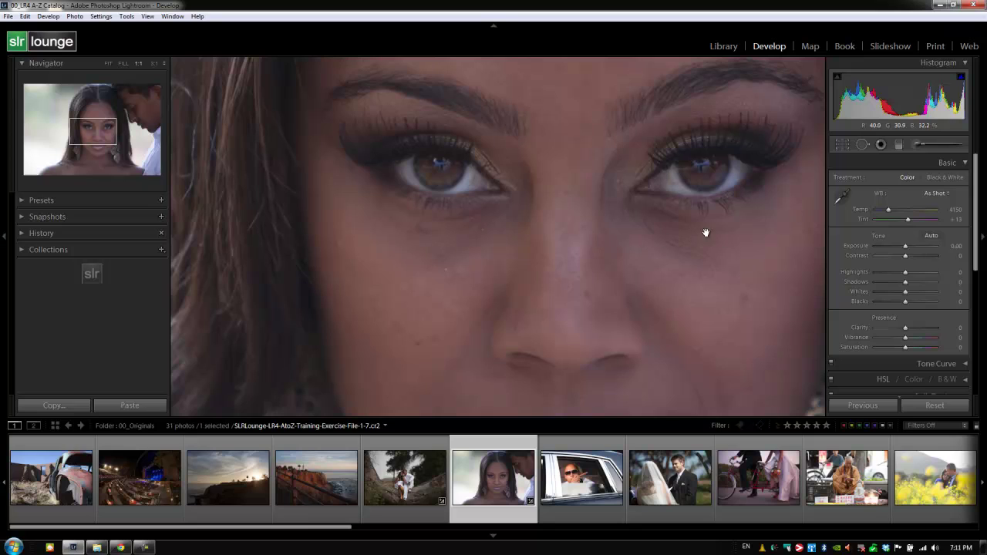
Step: Place a size 44 clone spot at opacity 34 over the small mole on the cheek at the photo's right
click(863, 146)
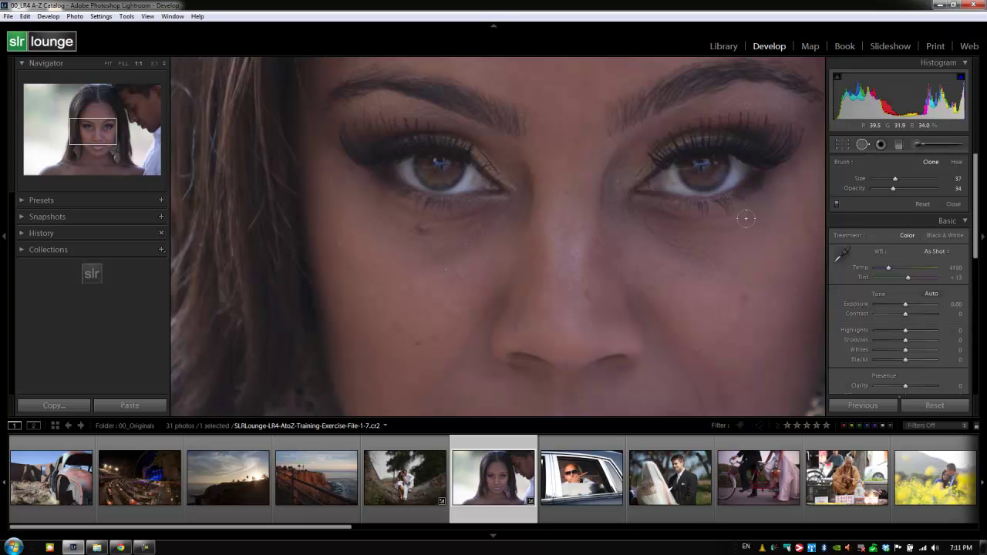
scroll(671, 255, up, 3)
scroll(744, 303, down, 2)
click(744, 298)
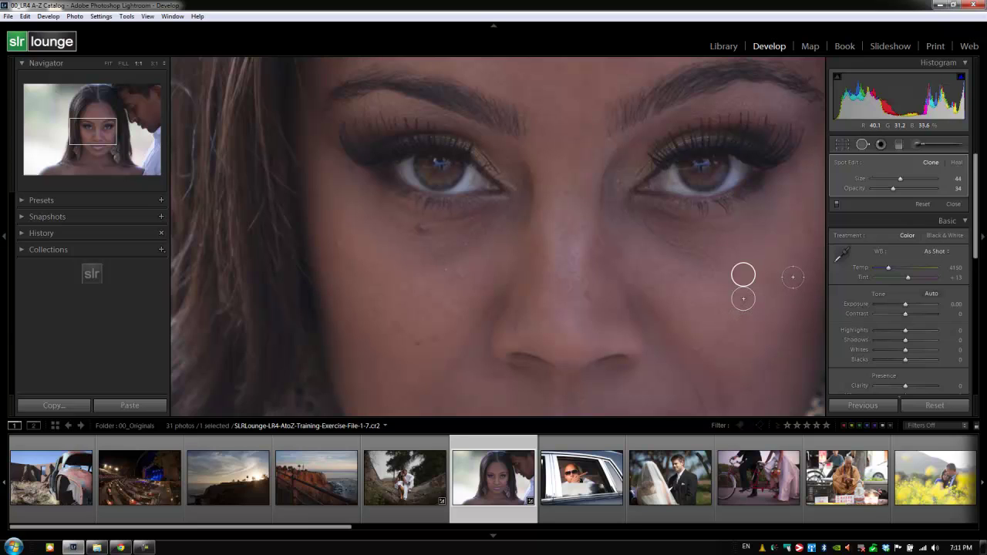
Step: Compare the portrait with and without the cheek clone correction, and reset all spot corrections
key(backslash)
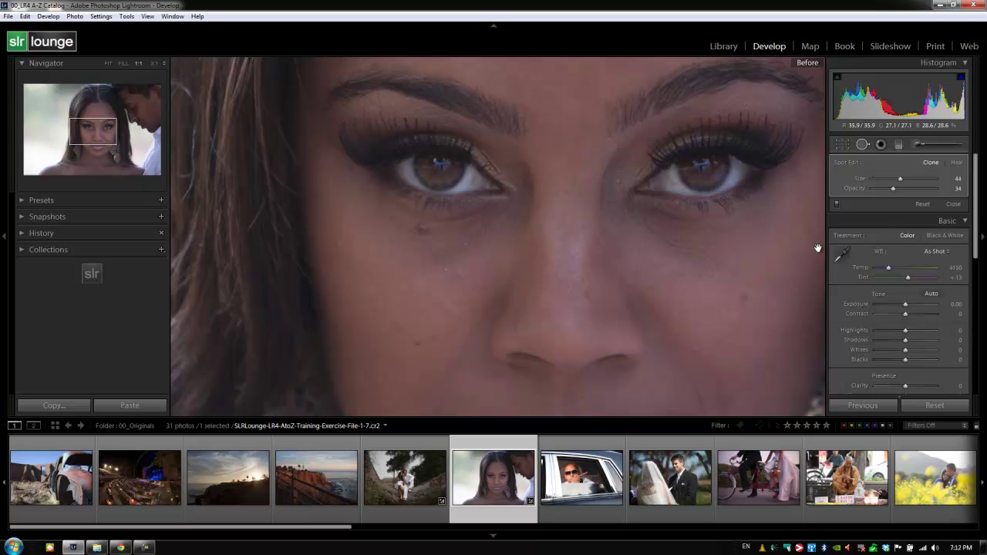
key(backslash)
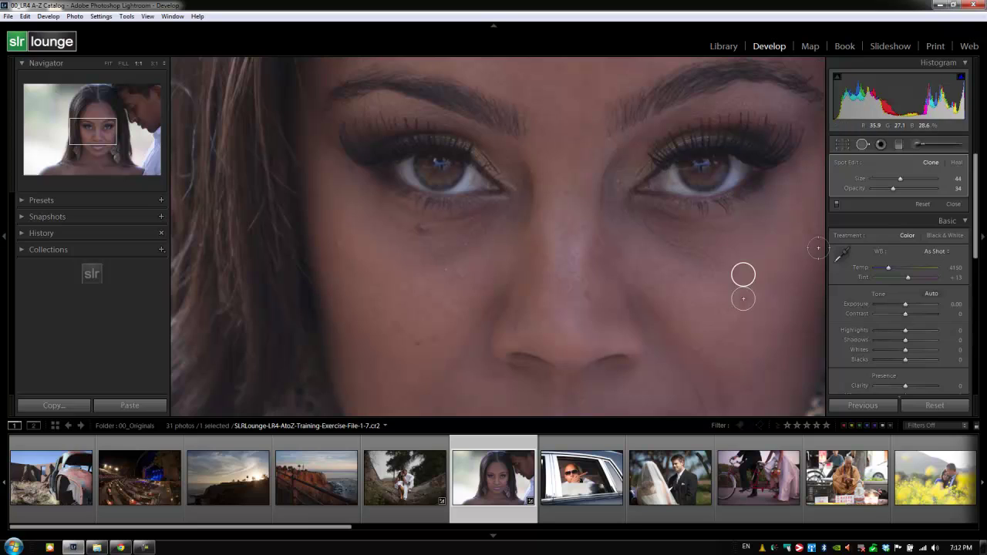
click(836, 206)
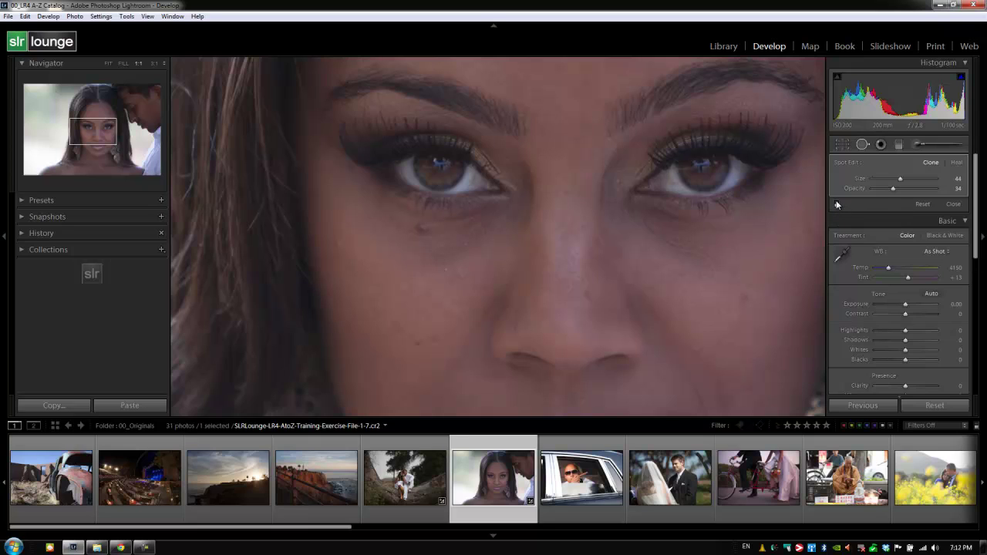
click(837, 204)
click(922, 205)
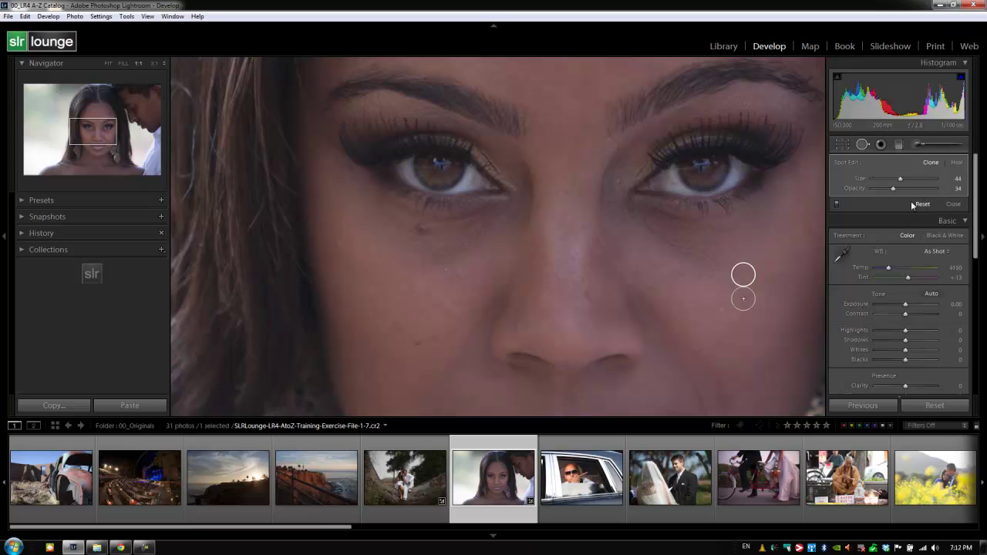